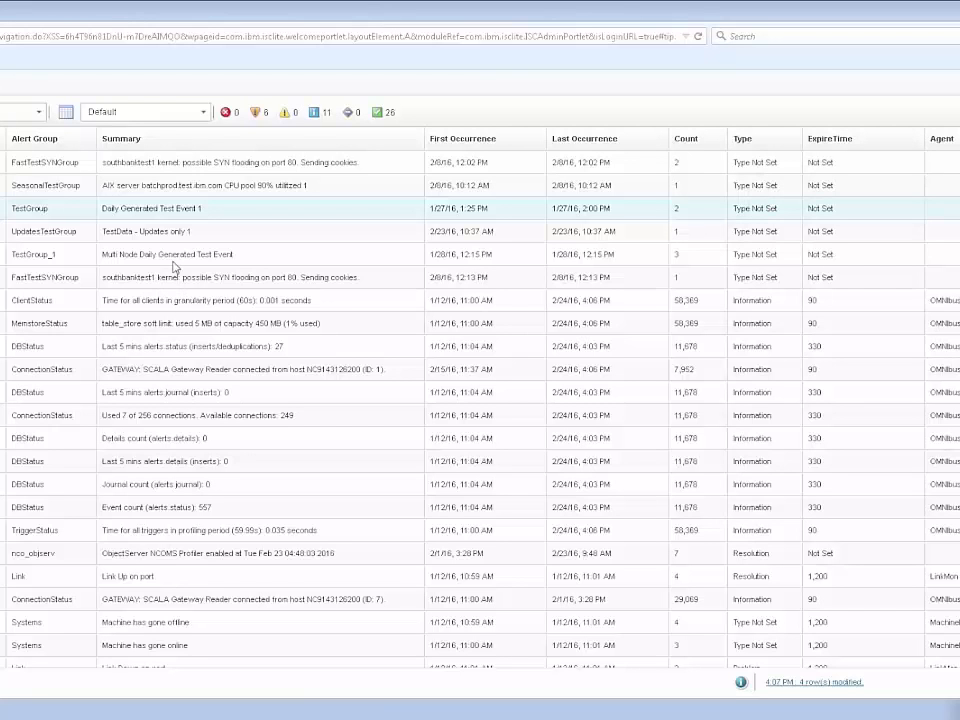
# Run an Event Search for Identifier over the previous week on the AIX server CPU pool event and dismiss the message.
pyautogui.click(213, 193)
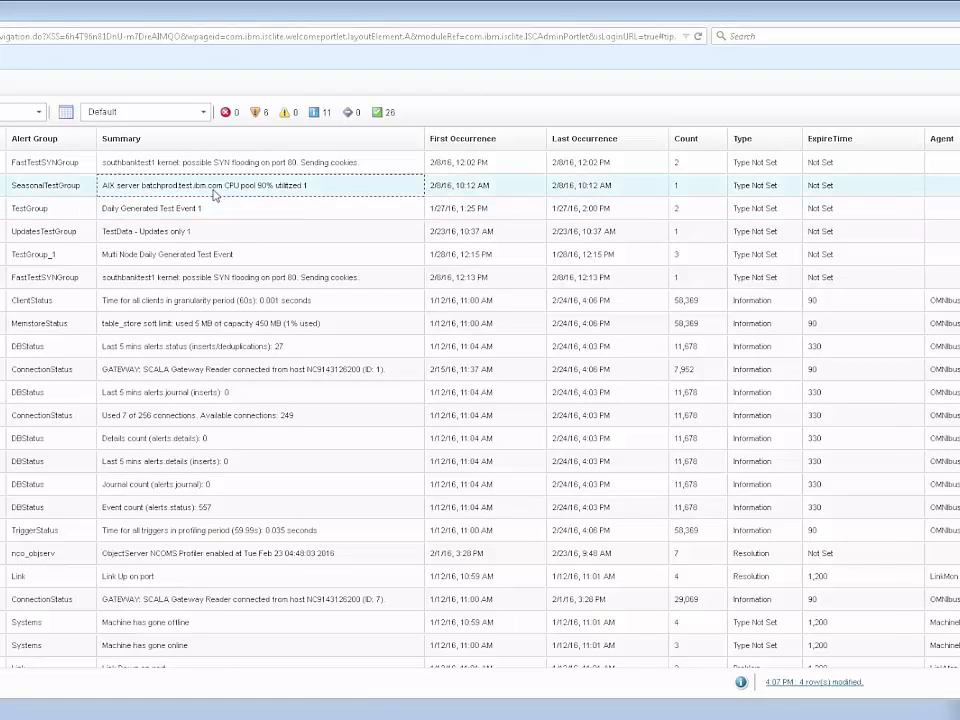
pyautogui.doubleClick(213, 193)
pyautogui.moveTo(390, 164); pyautogui.dragTo(374, 146)
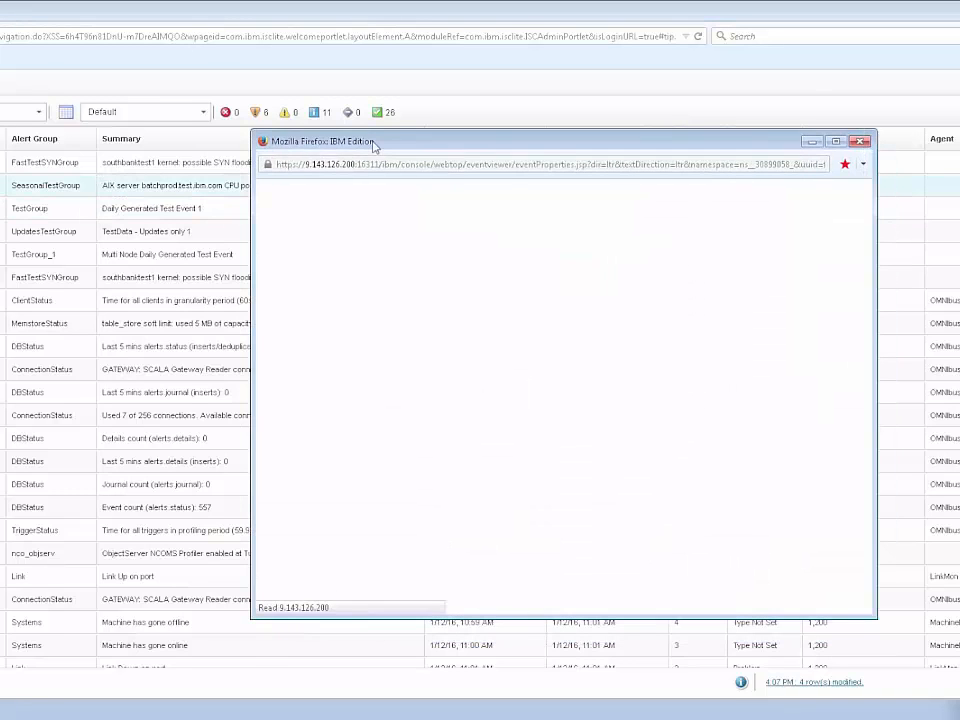
pyautogui.click(454, 222)
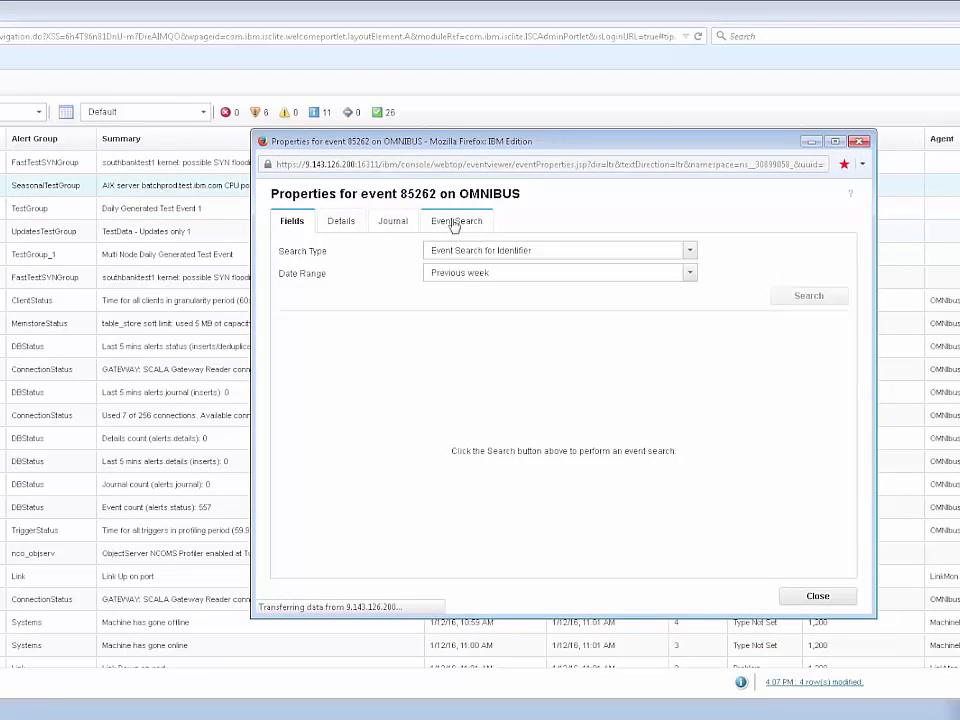
pyautogui.click(786, 297)
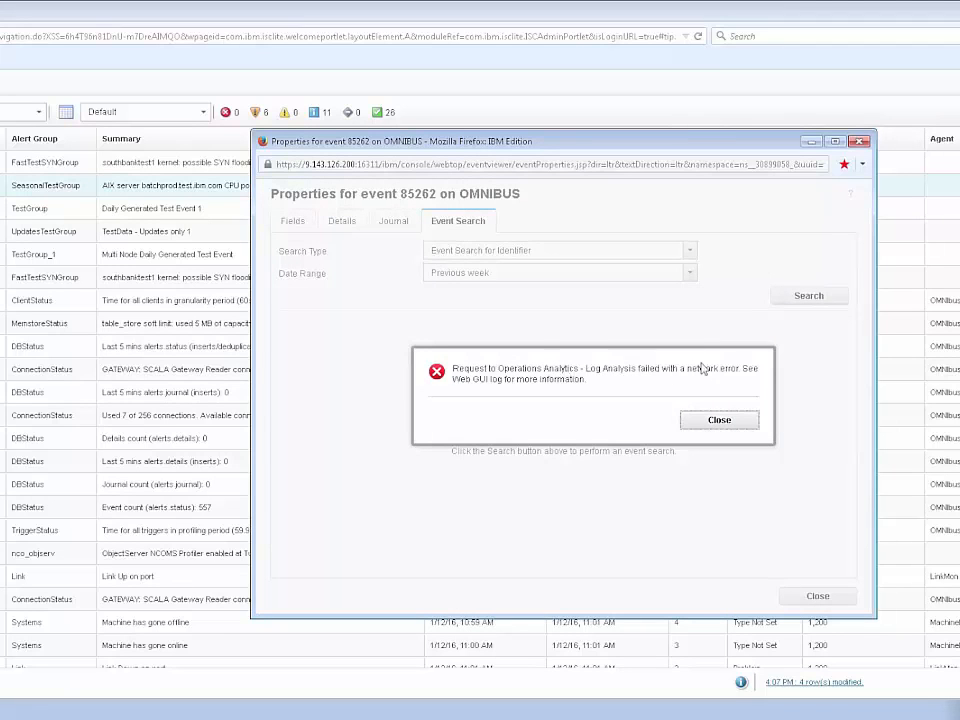
pyautogui.click(689, 425)
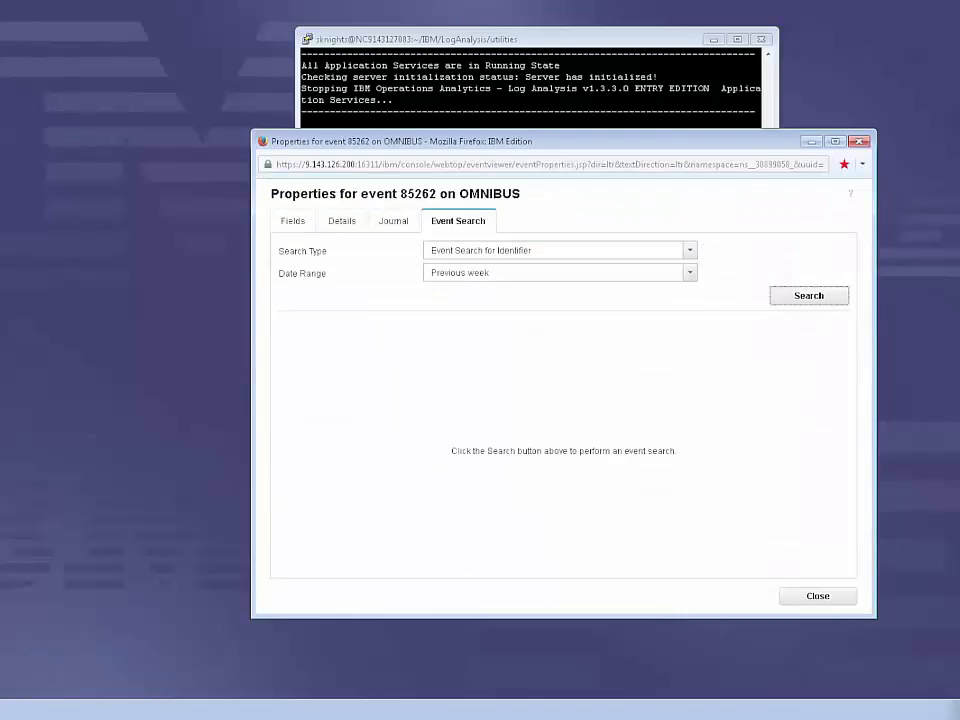
# Switch to the Log Analysis terminal, then examine the exception for the latest failed request in the Web GUI log and close the log.
pyautogui.click(5, 710)
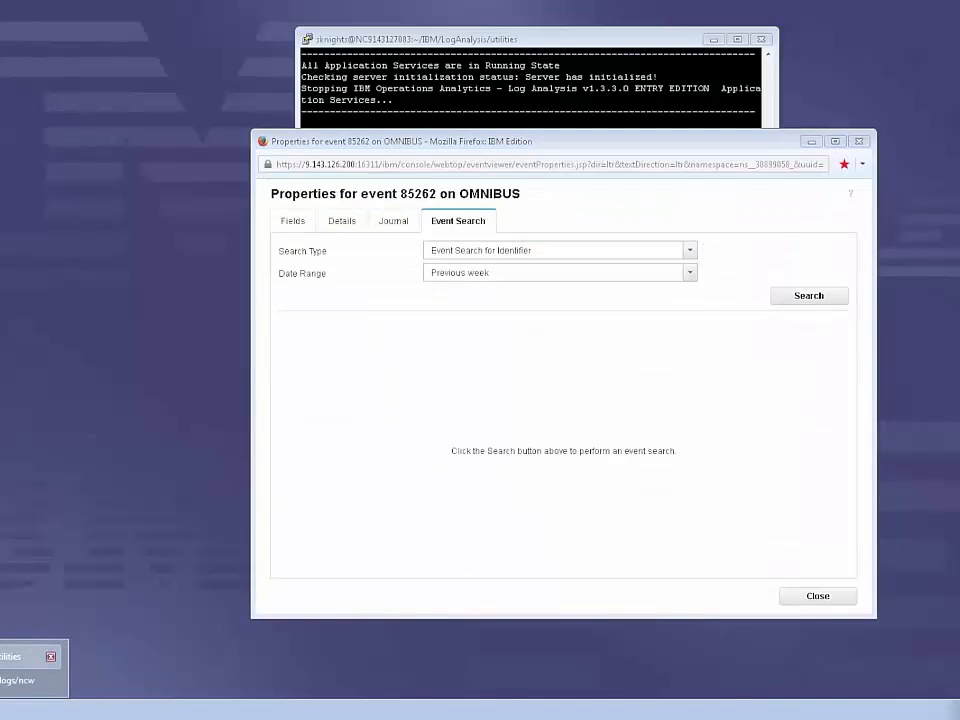
pyautogui.click(10, 657)
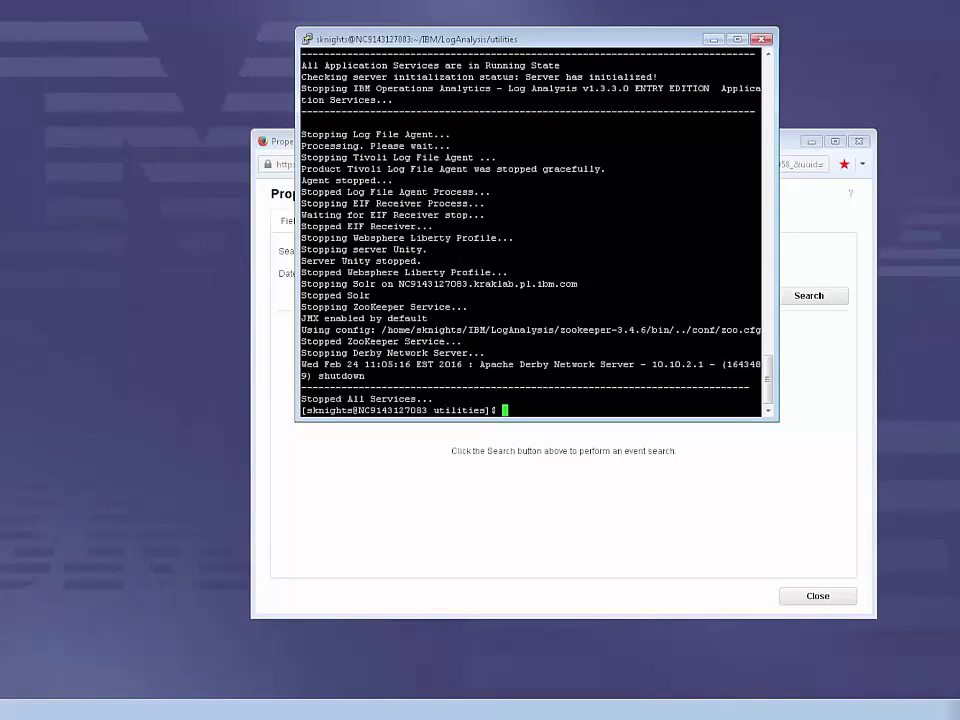
pyautogui.click(5, 710)
pyautogui.click(12, 681)
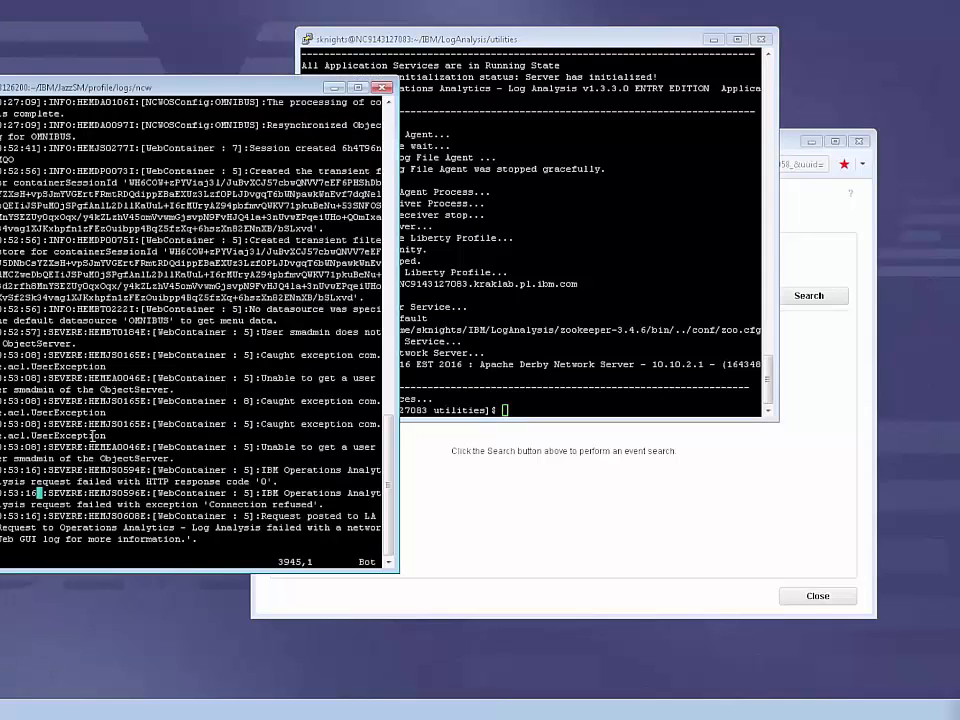
pyautogui.press('Down')
pyautogui.moveTo(131, 505); pyautogui.dragTo(350, 506)
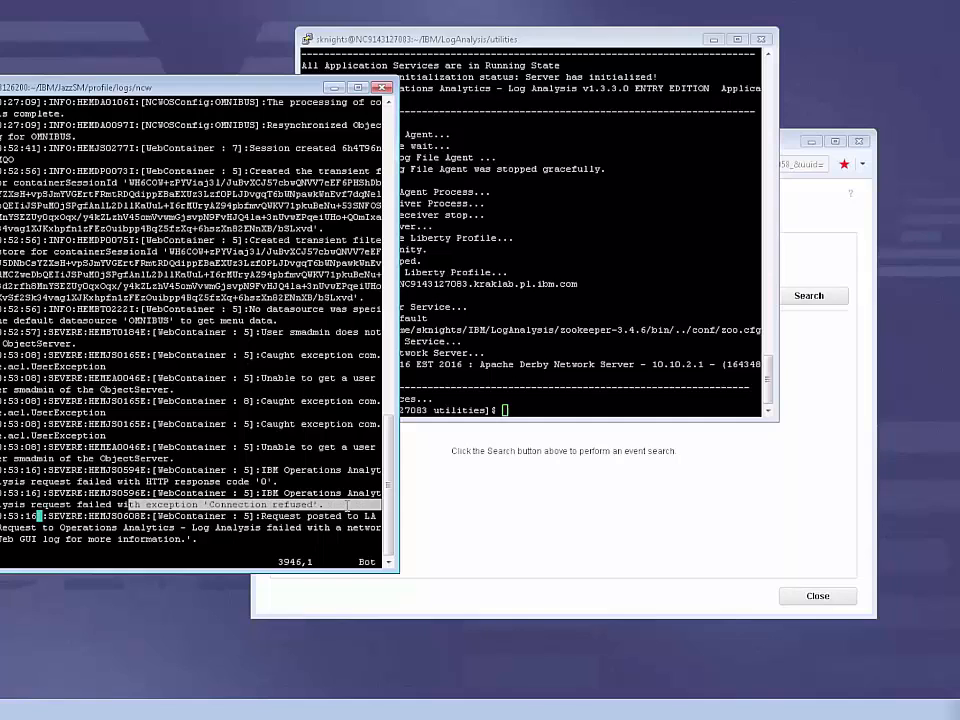
pyautogui.click(337, 495)
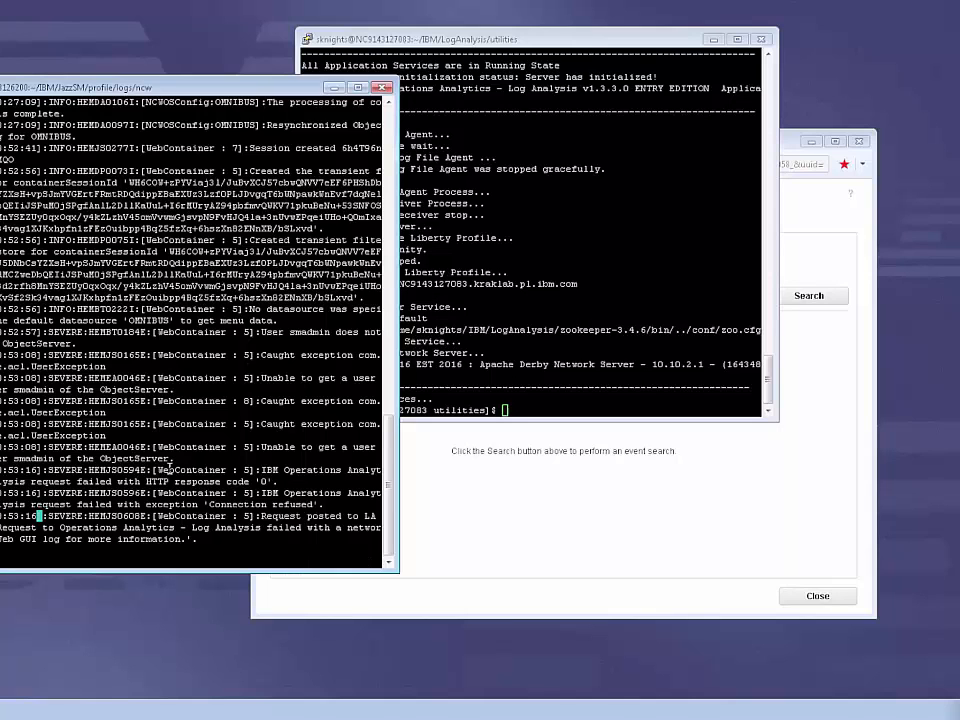
pyautogui.write(':q')
pyautogui.press('Return')
# Start the Log Analysis services from the utilities directory with ./unity.sh -start.
pyautogui.click(455, 350)
pyautogui.write('./unity.sh -st')
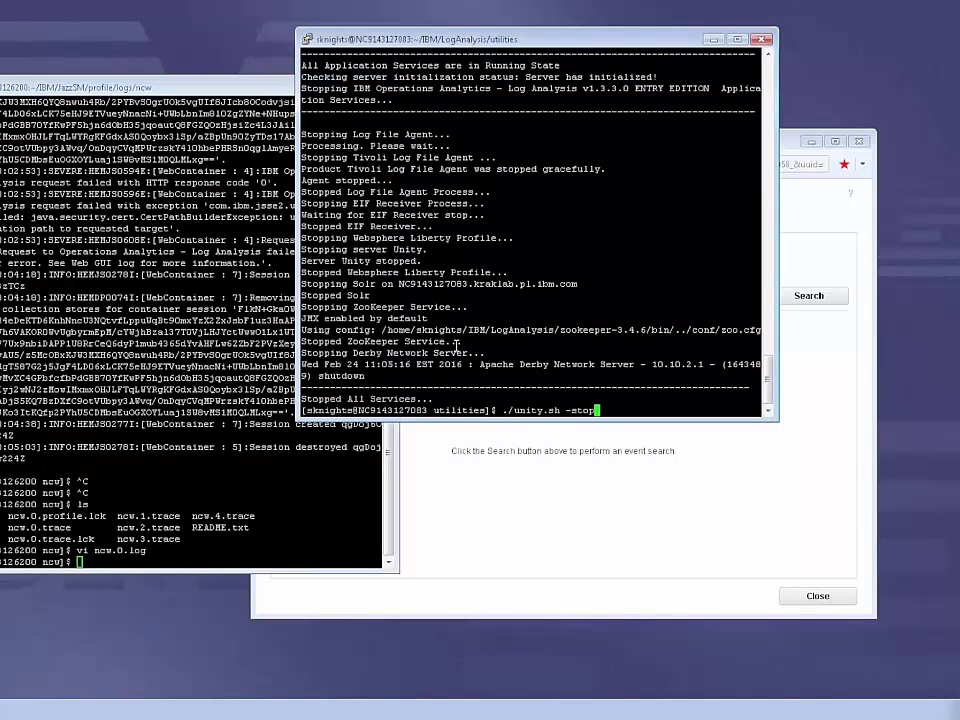
pyautogui.write('art')
pyautogui.press('Return')
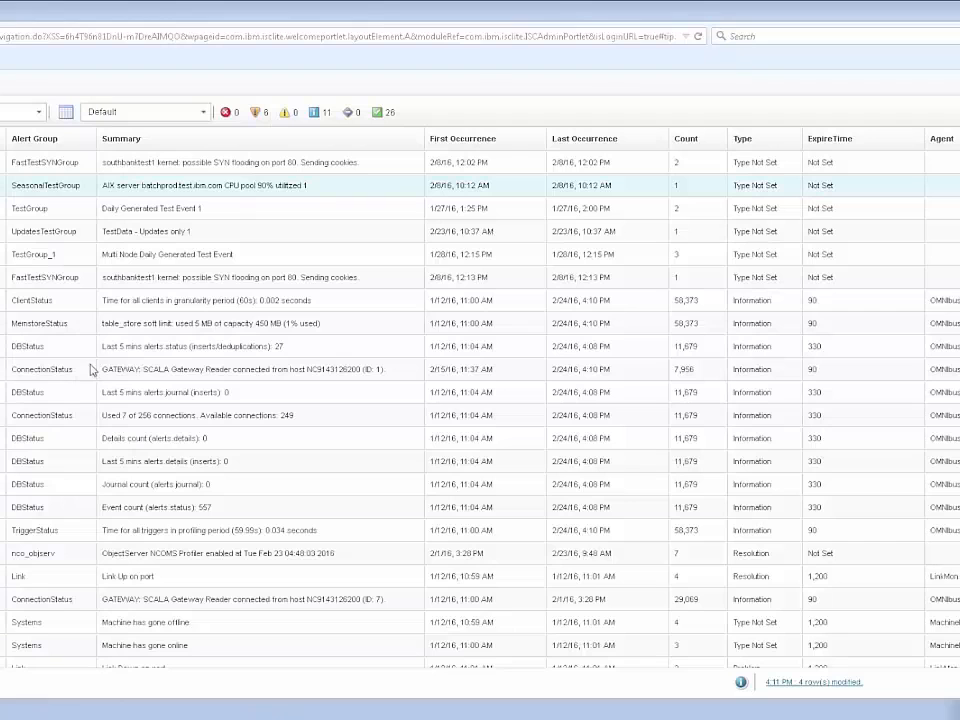
# Repeat the event search for the AIX server CPU pool event, dismiss the message and close the event properties.
pyautogui.doubleClick(196, 187)
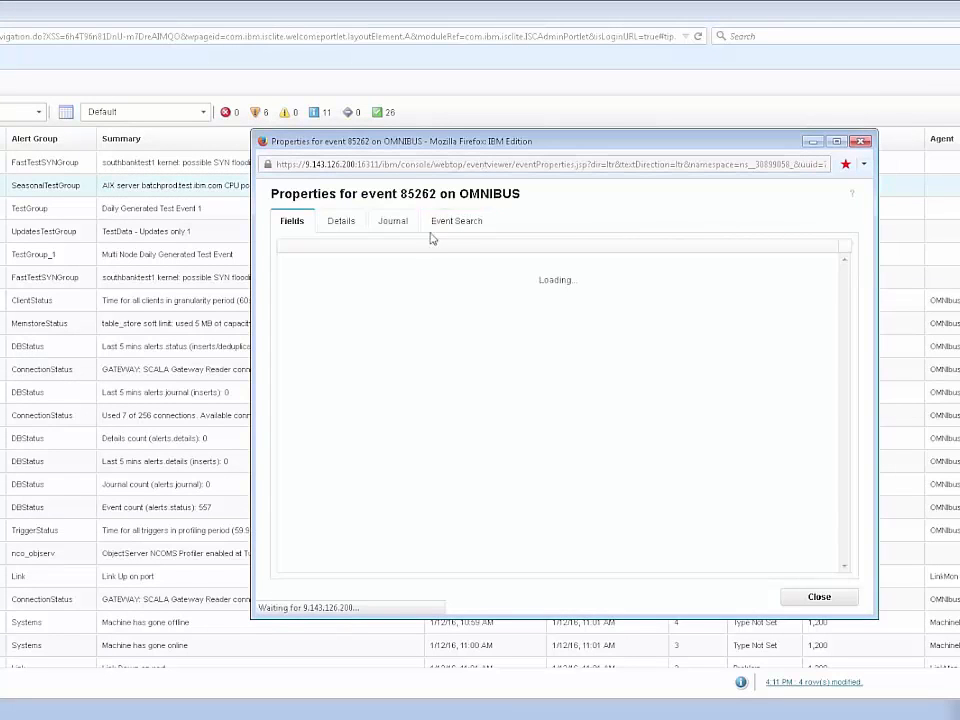
pyautogui.click(446, 226)
pyautogui.click(812, 300)
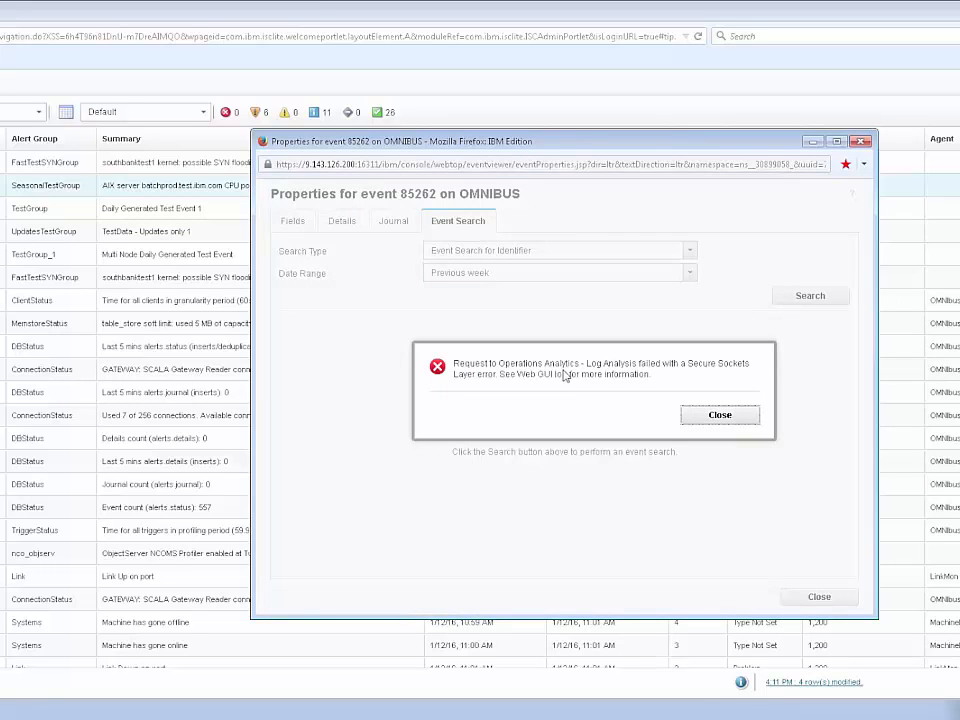
pyautogui.click(716, 417)
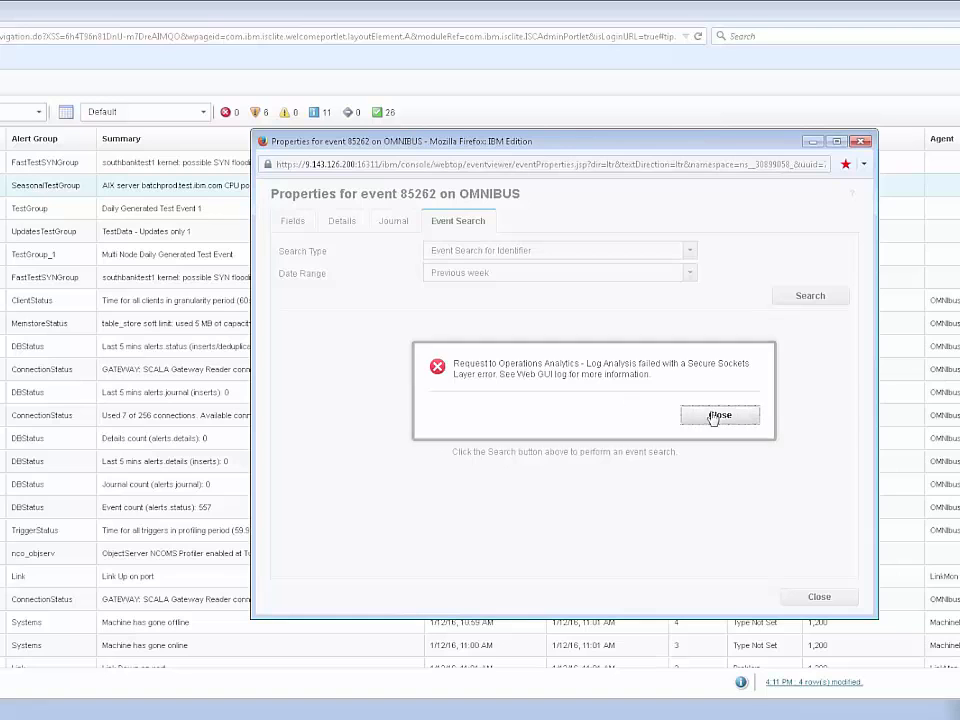
pyautogui.click(716, 417)
pyautogui.click(797, 598)
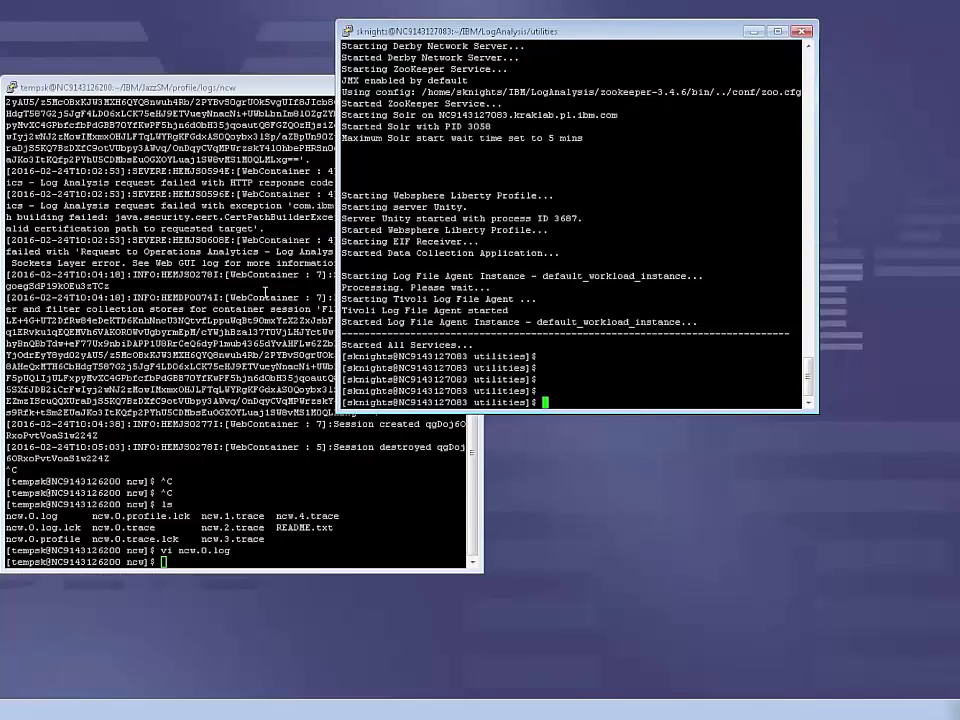
# Reopen ncw.0.log in vi and examine the exception logged for the newest Log Analysis request at the end of the file.
pyautogui.click(228, 296)
pyautogui.press('Up')
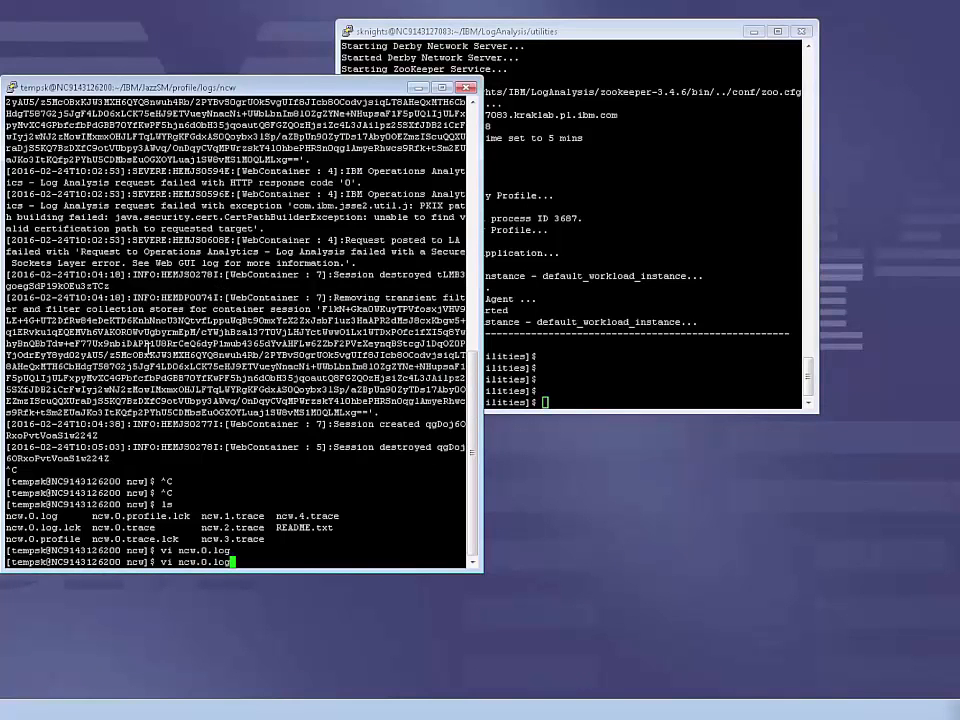
pyautogui.press('Return')
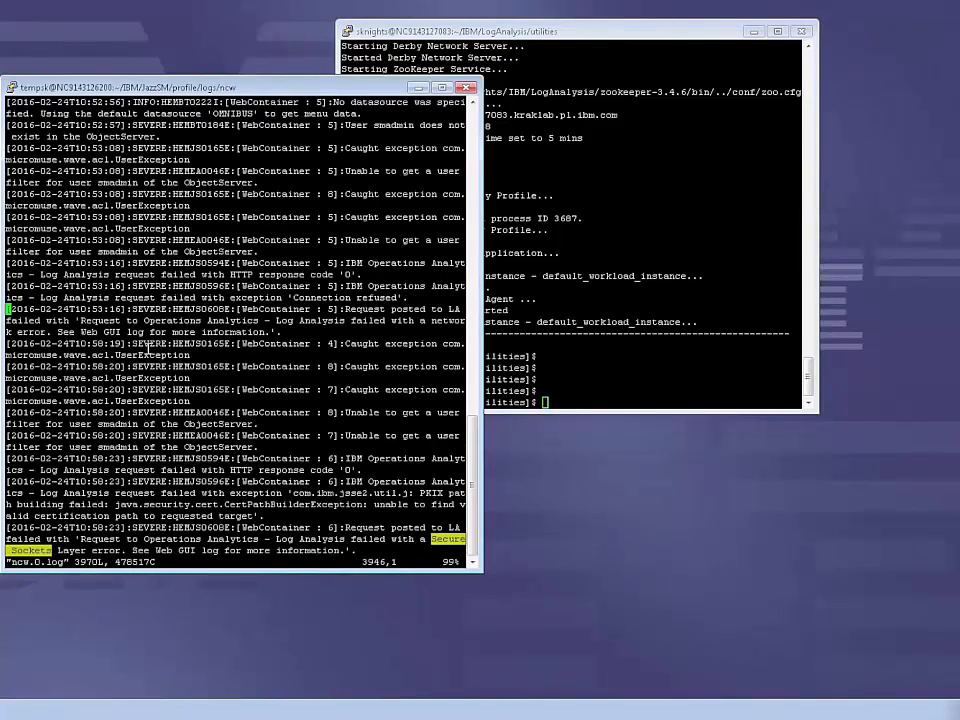
pyautogui.hotkey('shift', 'g')
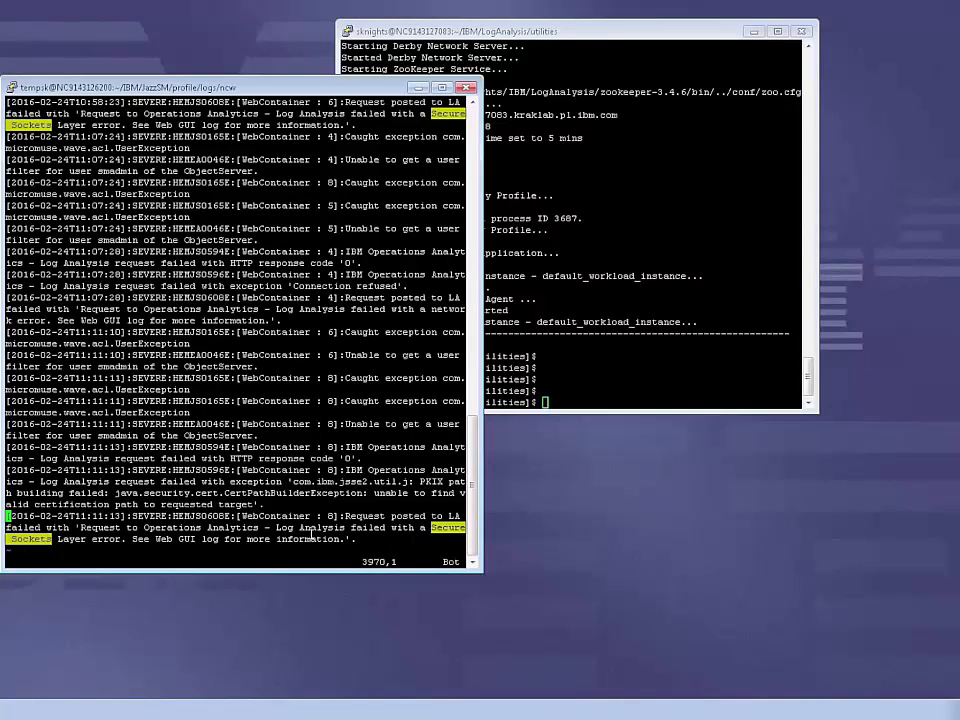
pyautogui.moveTo(100, 493); pyautogui.dragTo(370, 493)
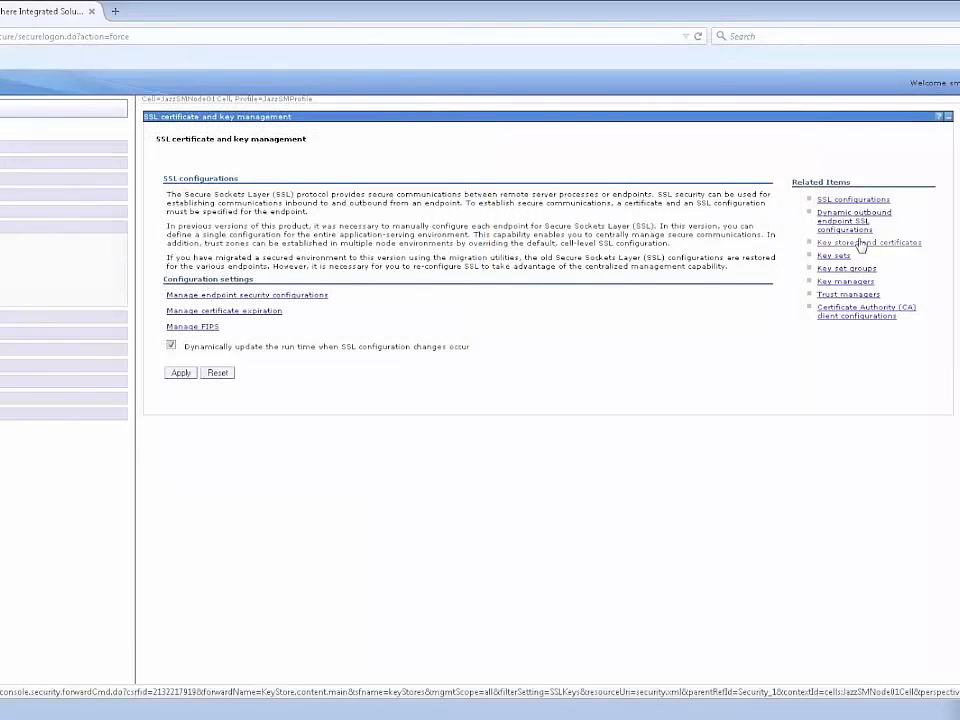
# Open the form for retrieving a signer certificate from a port for NodeDefaultTrustStore.
pyautogui.click(858, 243)
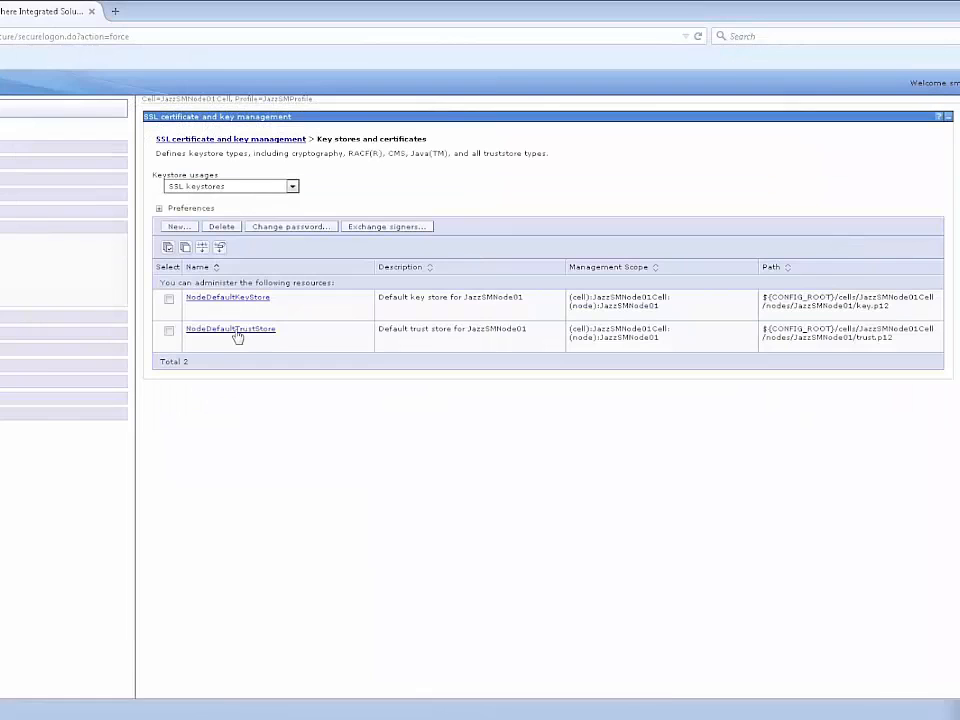
pyautogui.click(236, 335)
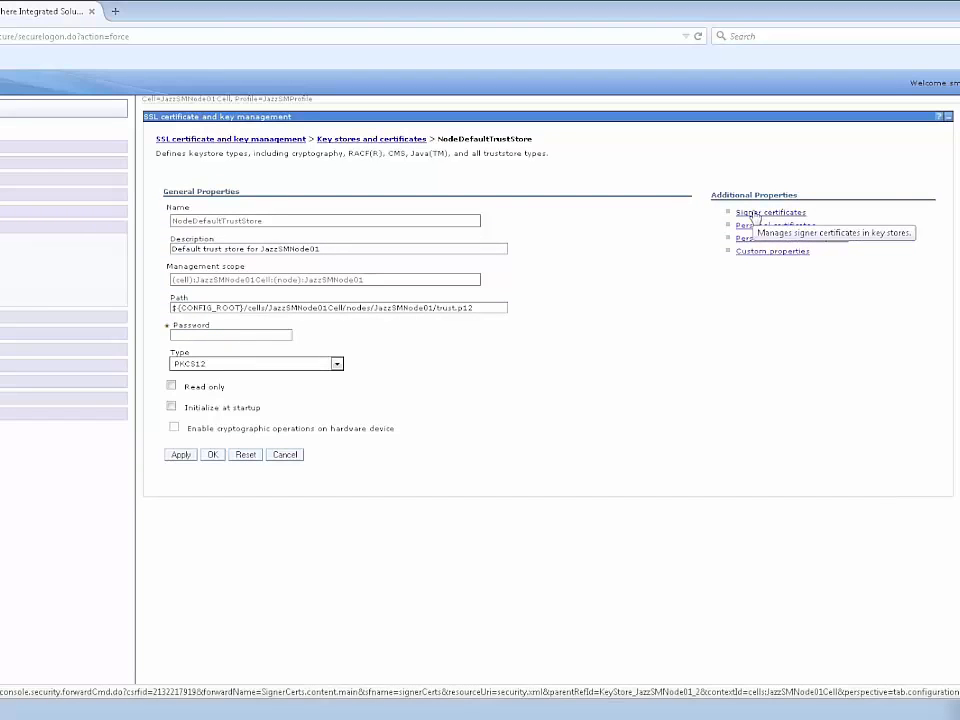
pyautogui.click(754, 213)
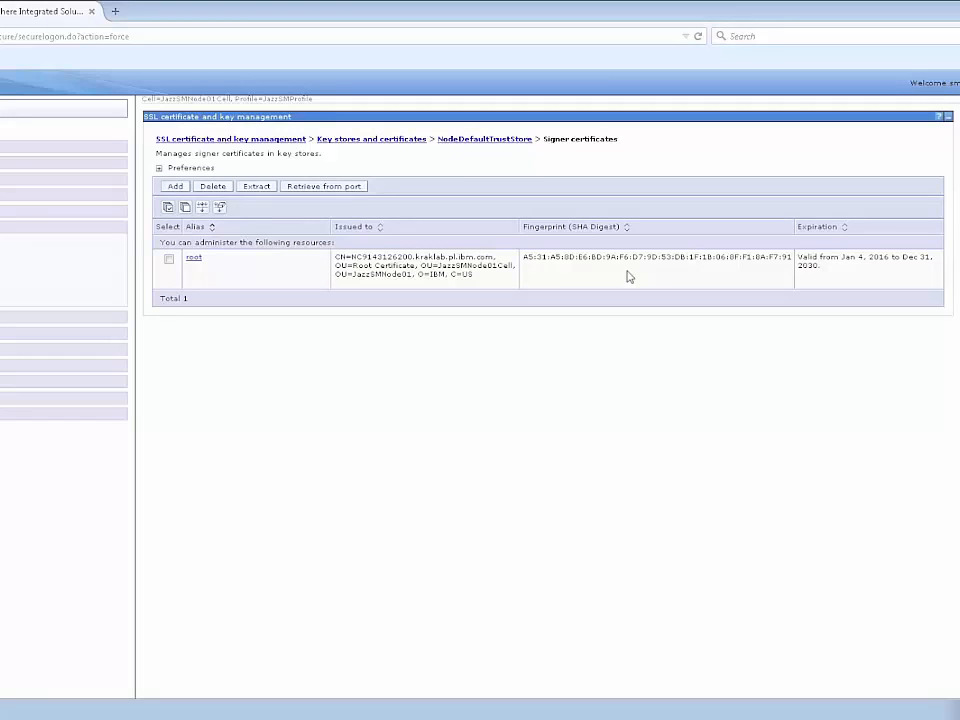
pyautogui.click(323, 187)
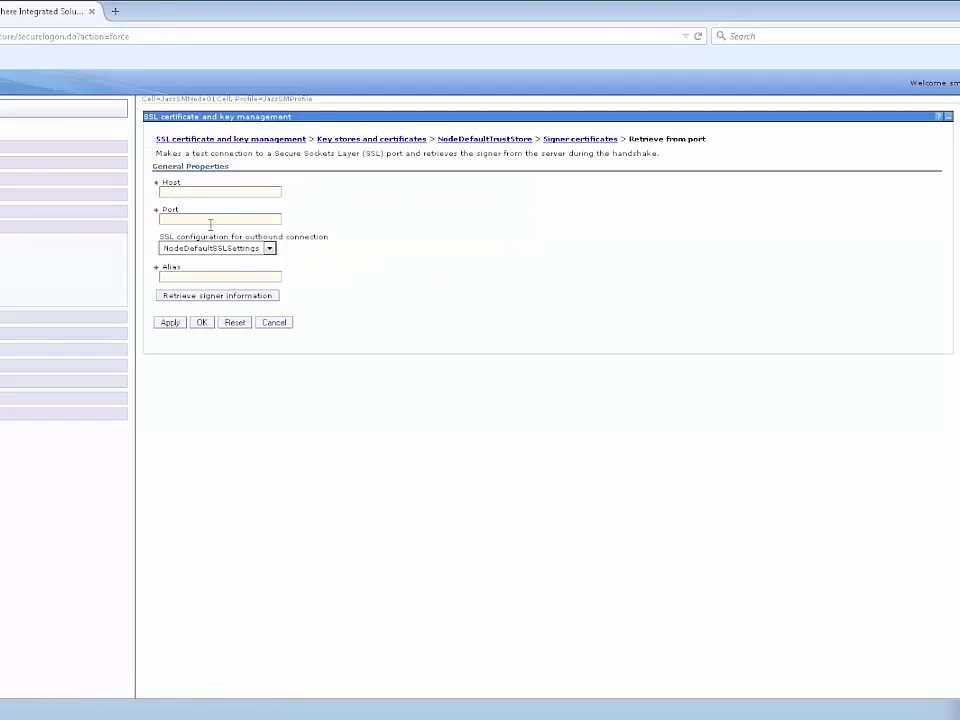
# Fill in the signer retrieval details with host 9.143.127.83, port 9987 and alias scala-host.
pyautogui.write('9.')
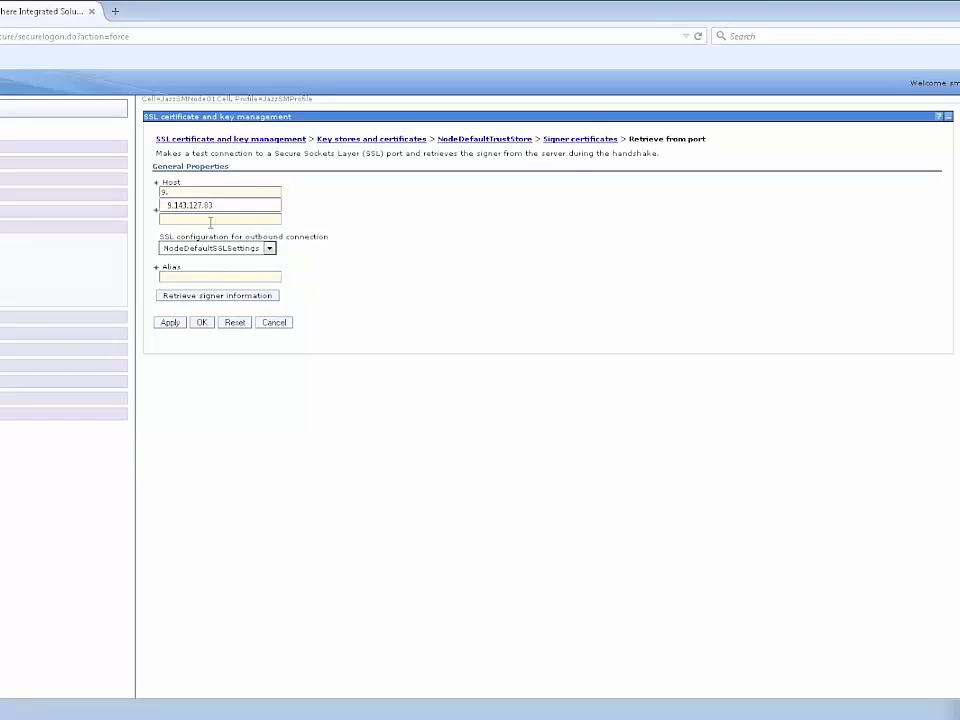
pyautogui.click(213, 206)
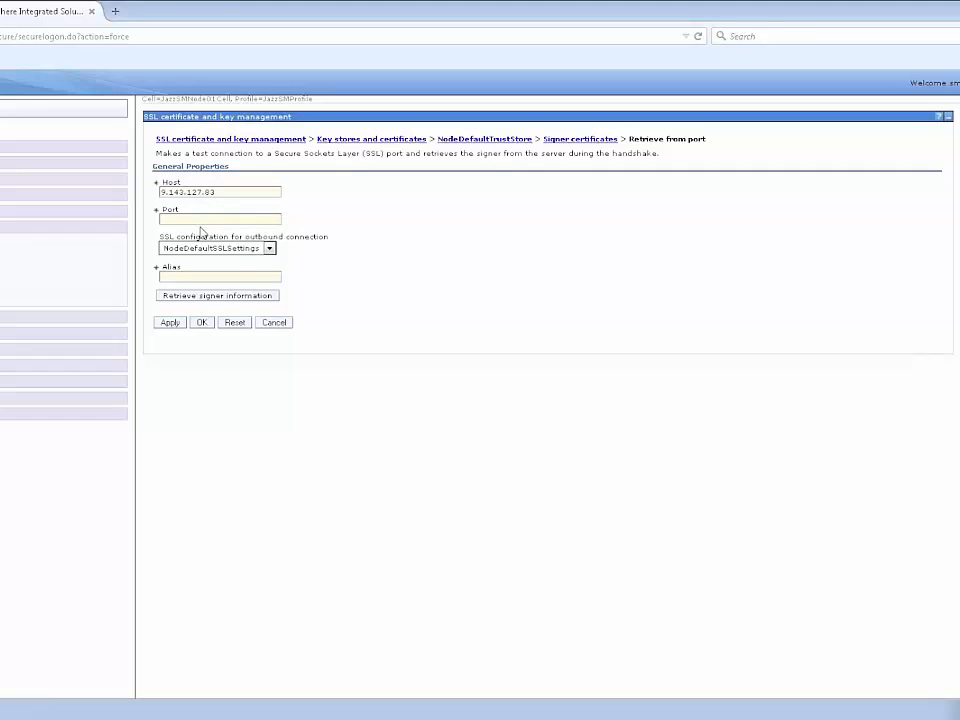
pyautogui.write('9')
pyautogui.click(176, 232)
pyautogui.click(181, 277)
pyautogui.write('scala-host')
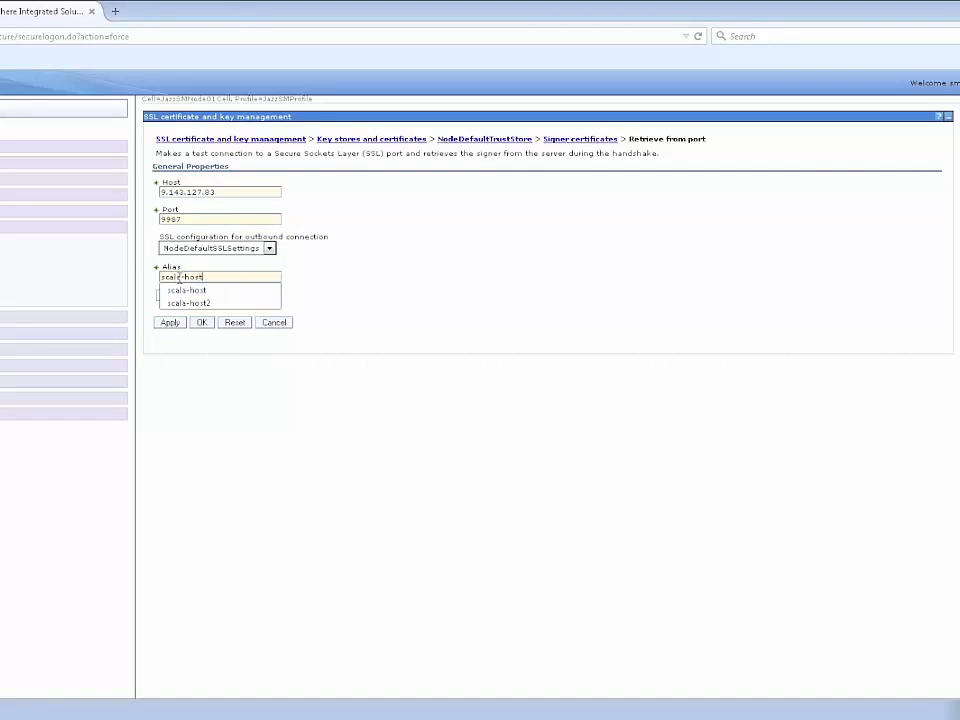
pyautogui.click(210, 336)
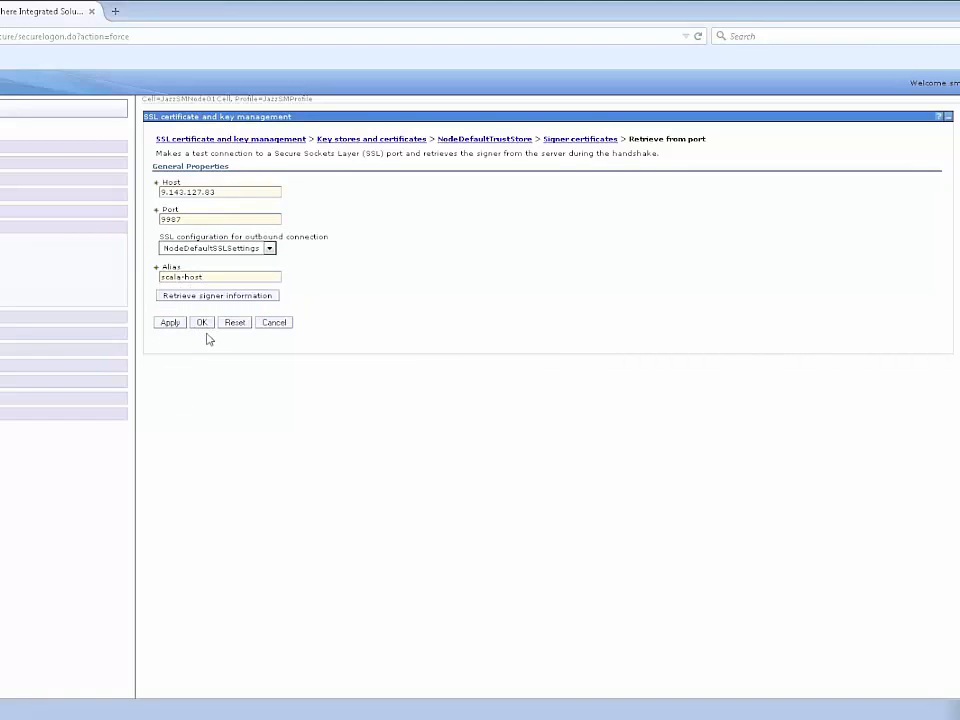
# Retrieve the signer information and save the scala-host certificate to the master configuration.
pyautogui.click(195, 298)
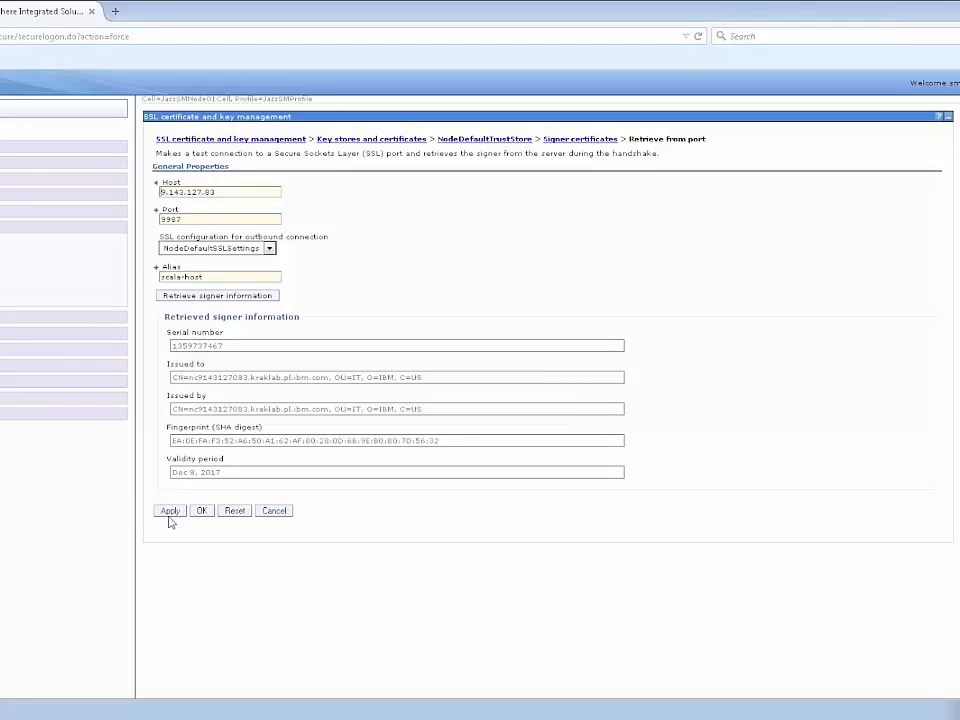
pyautogui.click(201, 511)
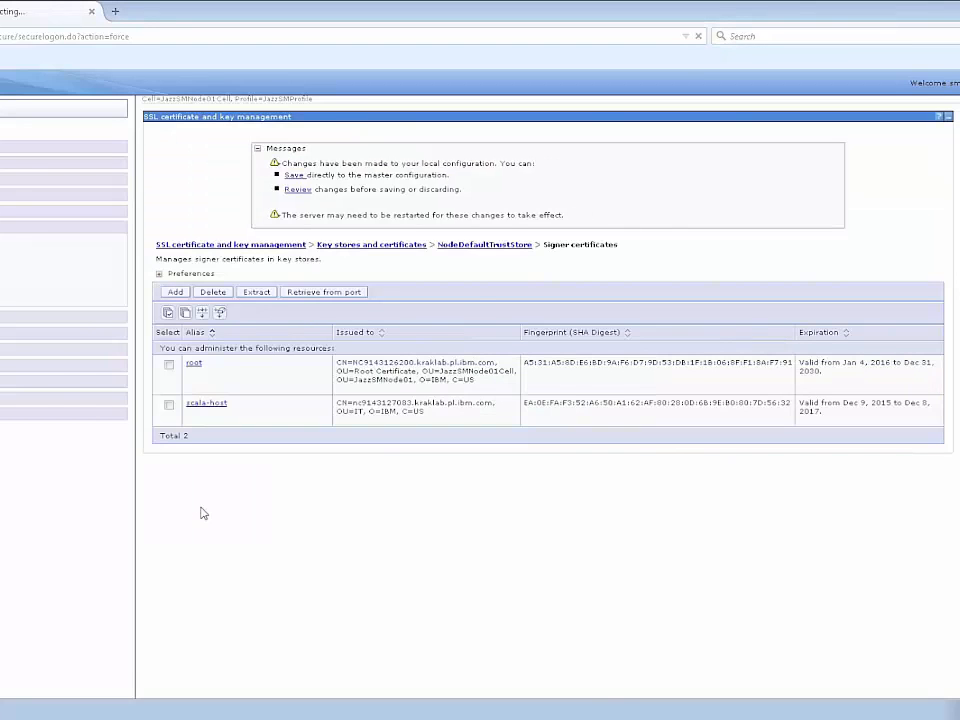
pyautogui.click(294, 176)
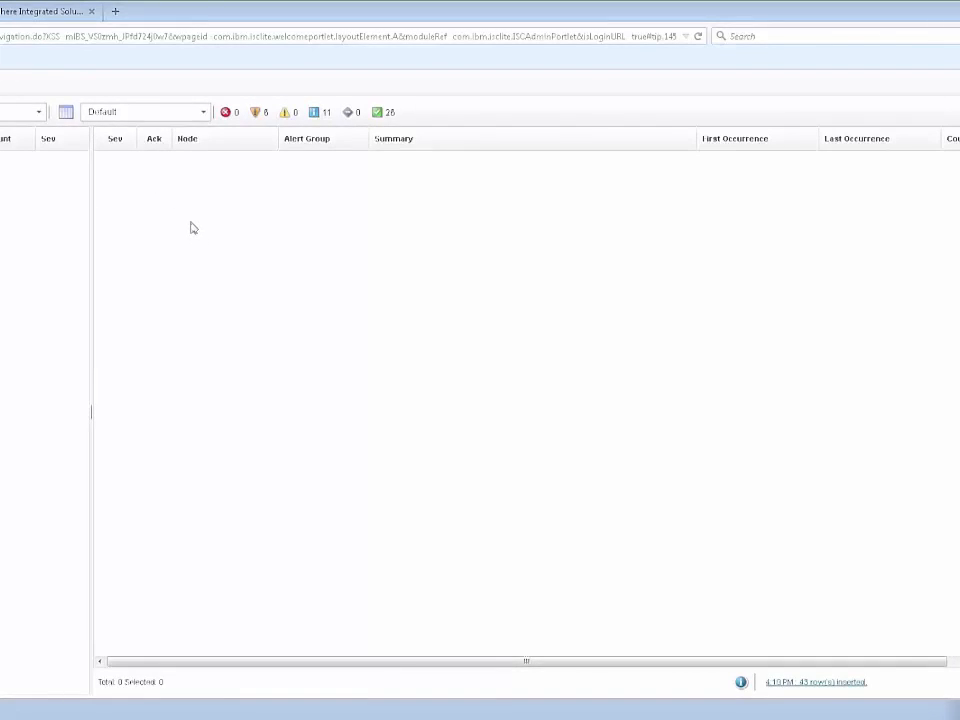
# Open the AIX server CPU pool event's properties and run an Event Search for Identifier over the previous week.
pyautogui.doubleClick(192, 189)
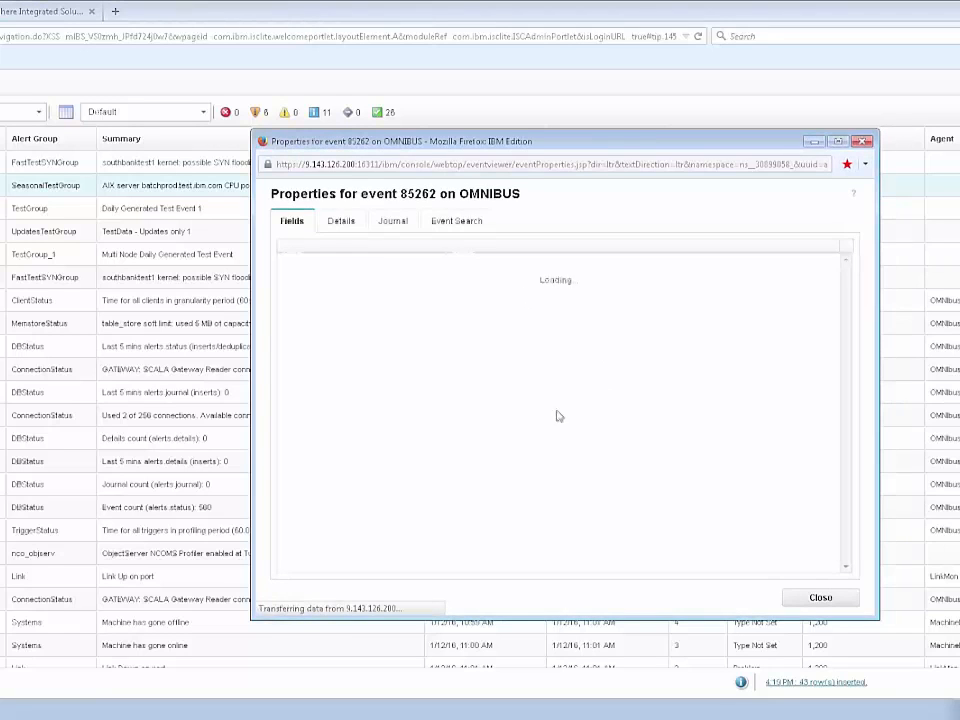
pyautogui.click(465, 221)
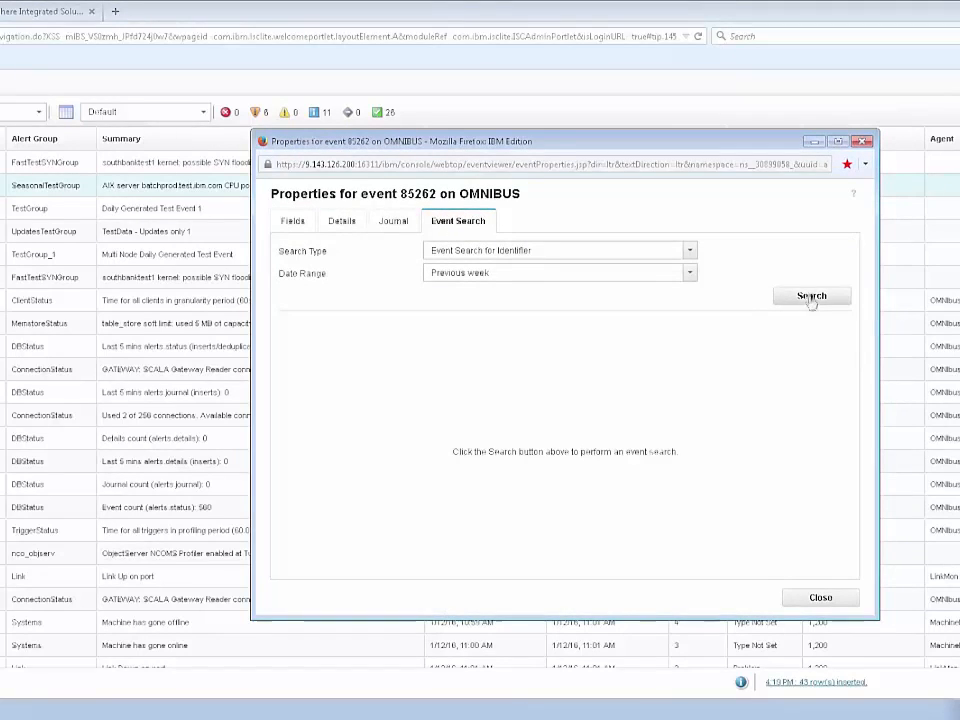
pyautogui.click(811, 298)
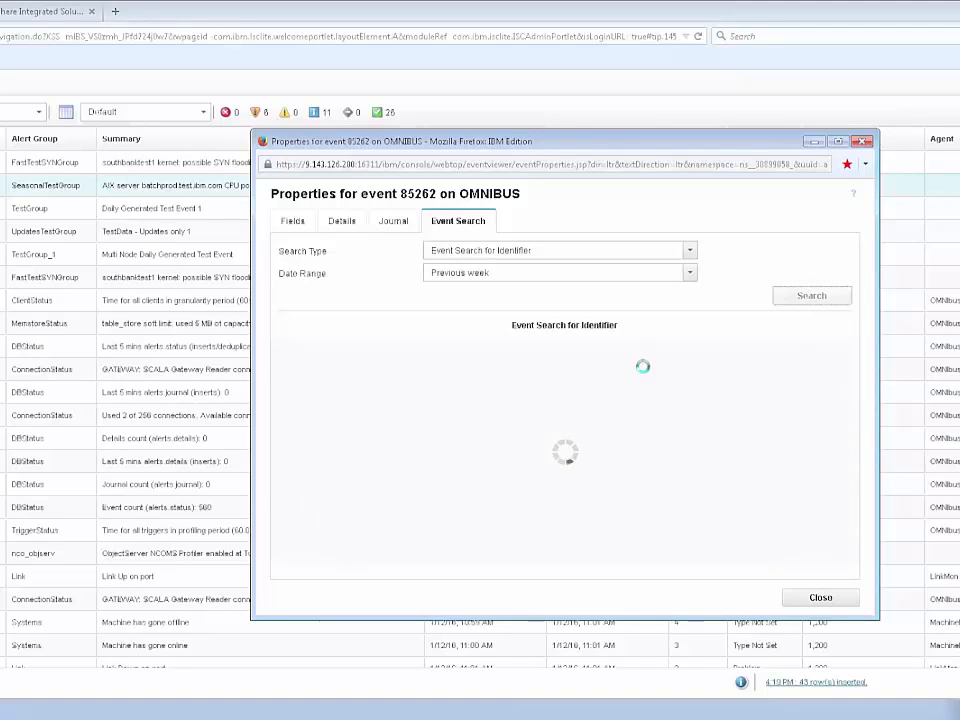